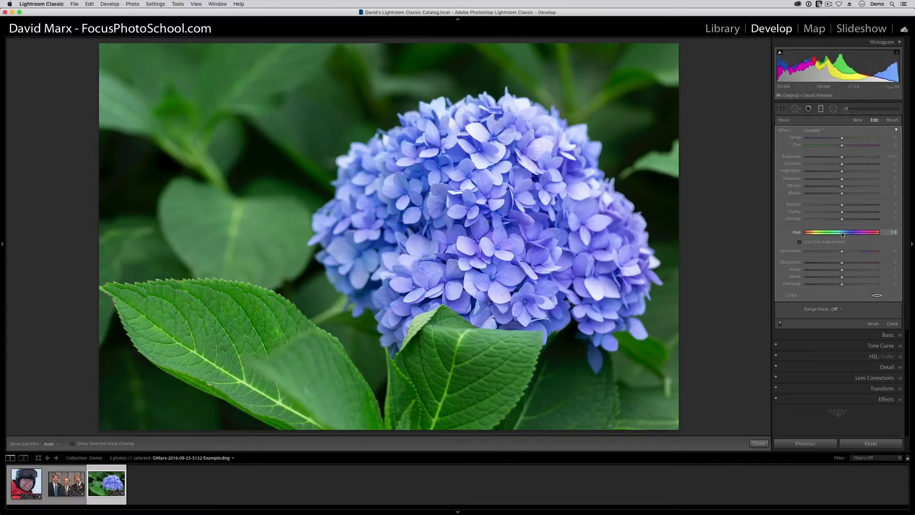
# Step: Shift the graduated filter's Hue to about 122 on the hydrangea photo and set its Range Mask to Color
pyautogui.moveTo(843, 234); pyautogui.dragTo(866, 233)
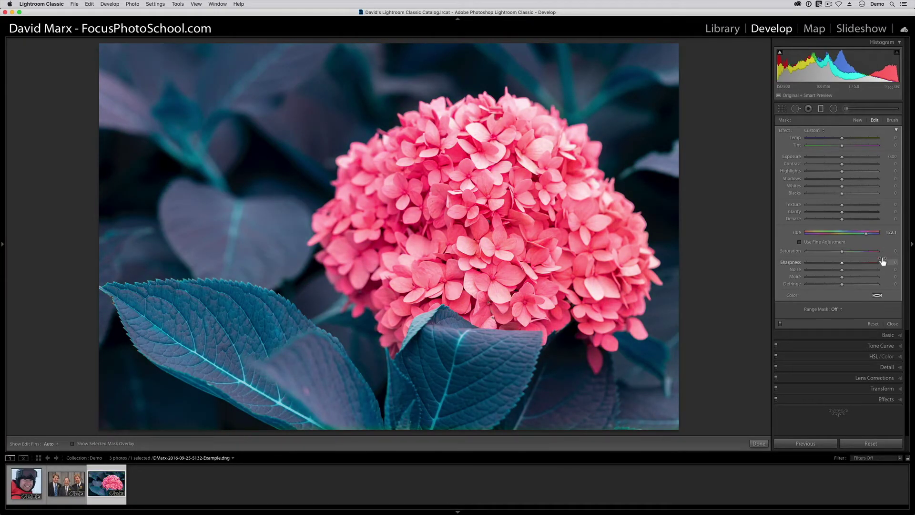
pyautogui.click(836, 309)
pyautogui.click(844, 317)
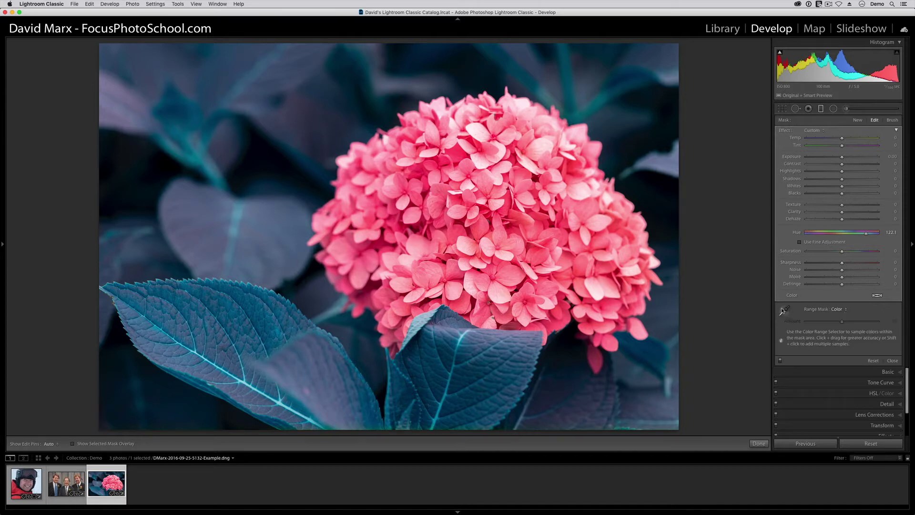
# Step: Sample five petal colors across the flower head for the color range mask and set its Amount to 0
pyautogui.click(783, 311)
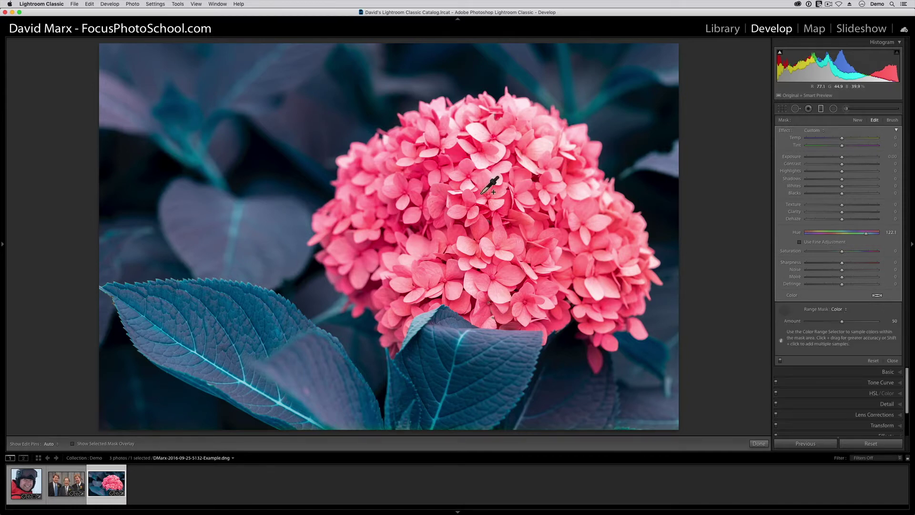
pyautogui.click(432, 210)
pyautogui.keyDown('shift'); pyautogui.click(578, 219); pyautogui.keyUp('shift')
pyautogui.keyDown('shift'); pyautogui.click(393, 266); pyautogui.keyUp('shift')
pyautogui.keyDown('shift'); pyautogui.click(402, 306); pyautogui.keyUp('shift')
pyautogui.keyDown('shift'); pyautogui.click(595, 289); pyautogui.keyUp('shift')
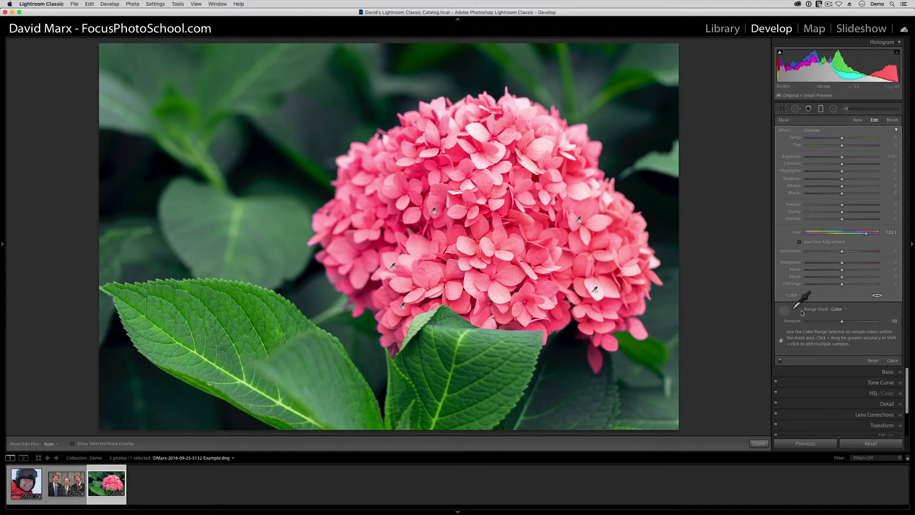
pyautogui.click(784, 311)
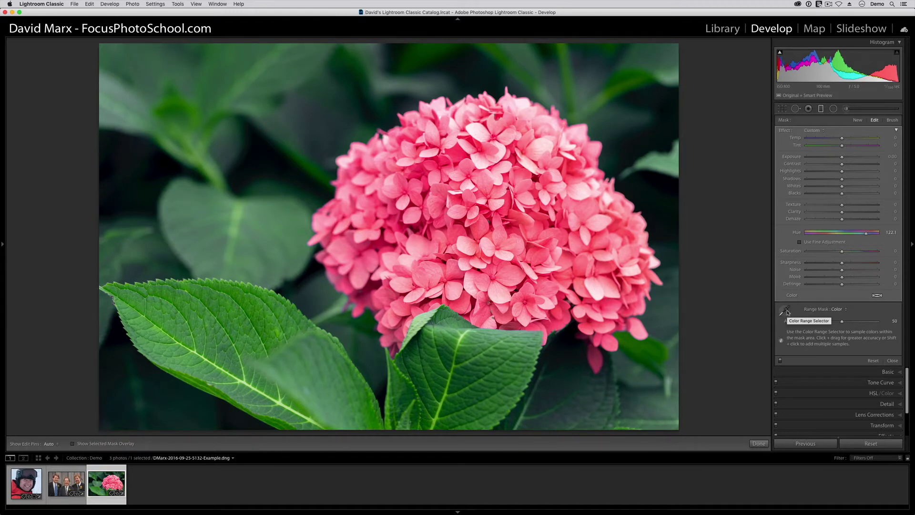
pyautogui.keyDown('alt'); pyautogui.click(842, 322); pyautogui.keyUp('alt')
pyautogui.moveTo(842, 323); pyautogui.dragTo(805, 323)
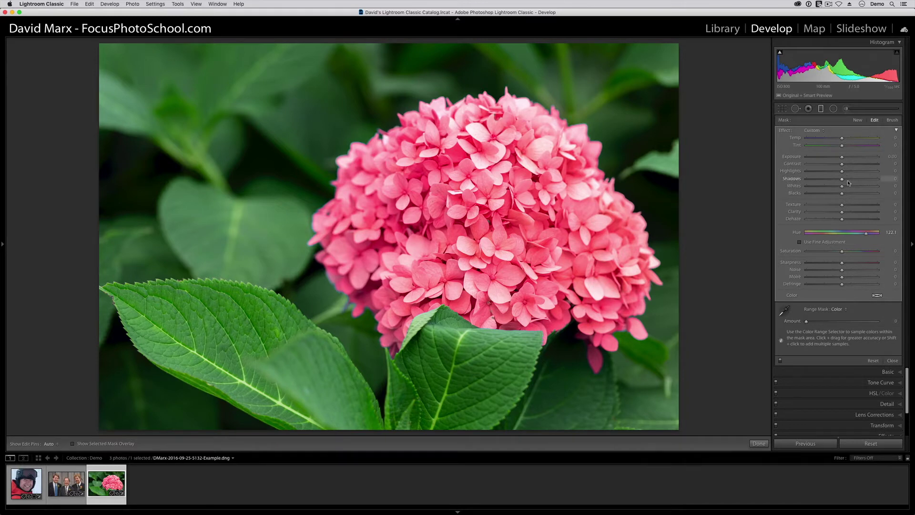
# Step: Set the filter's Highlights to -15, Texture and Clarity to 10 and Saturation to -10, and compare before and after
pyautogui.moveTo(892, 171); pyautogui.dragTo(885, 171)
pyautogui.moveTo(892, 204); pyautogui.dragTo(897, 205)
pyautogui.moveTo(892, 211); pyautogui.dragTo(897, 211)
pyautogui.moveTo(842, 252); pyautogui.dragTo(839, 253)
pyautogui.press('y')
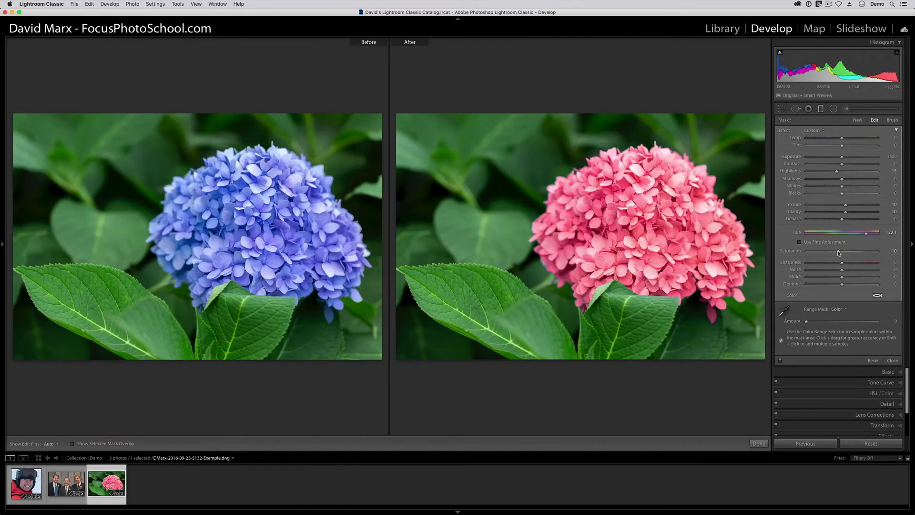
pyautogui.hotkey('shift', 'Tab')
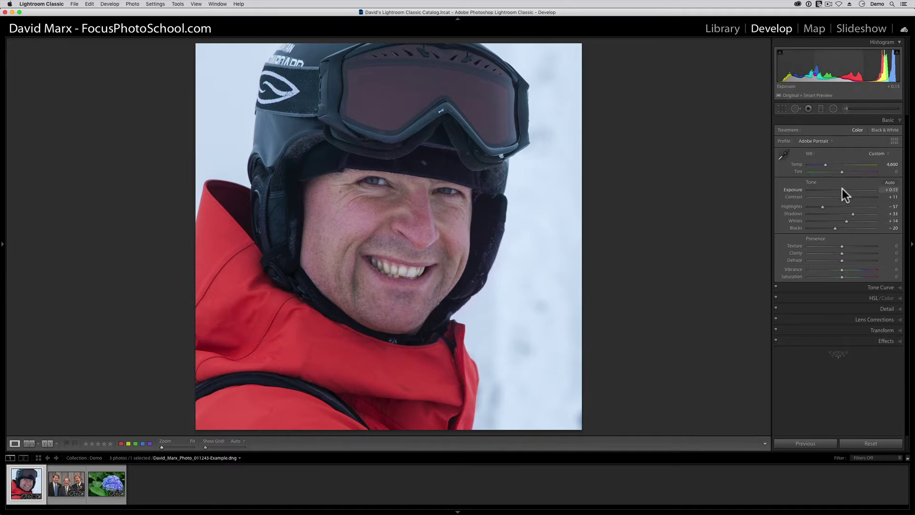
# Step: Try a lower Exposure on the ski portrait and undo it
pyautogui.moveTo(842, 189)
pyautogui.mouseDown()
pyautogui.moveTo(851, 188)
pyautogui.moveTo(834, 190)
pyautogui.mouseUp()
pyautogui.press('super+z')
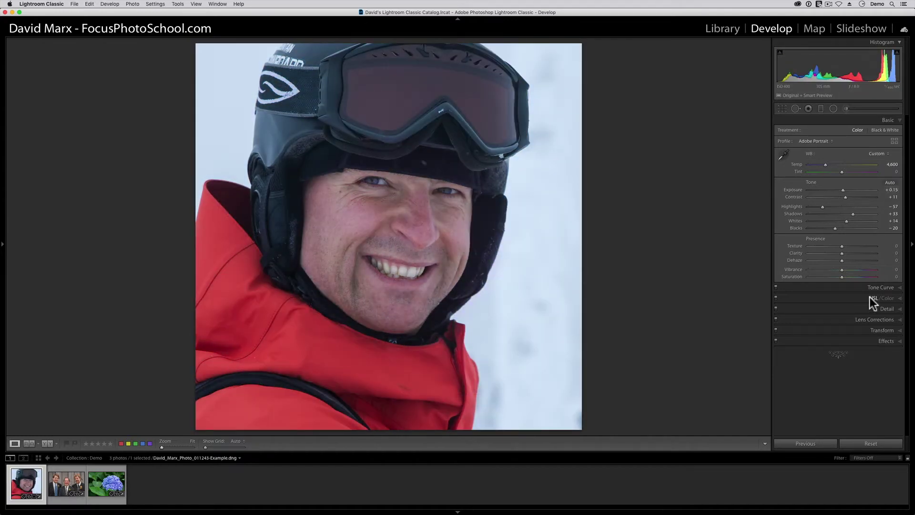
# Step: Try shifting the Red hue to +100 in the HSL adjustments and reset it
pyautogui.click(870, 298)
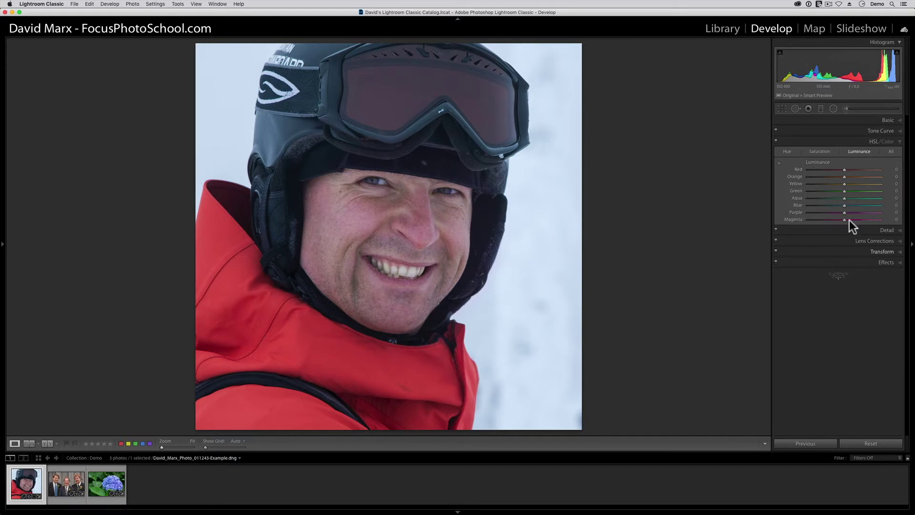
pyautogui.click(788, 152)
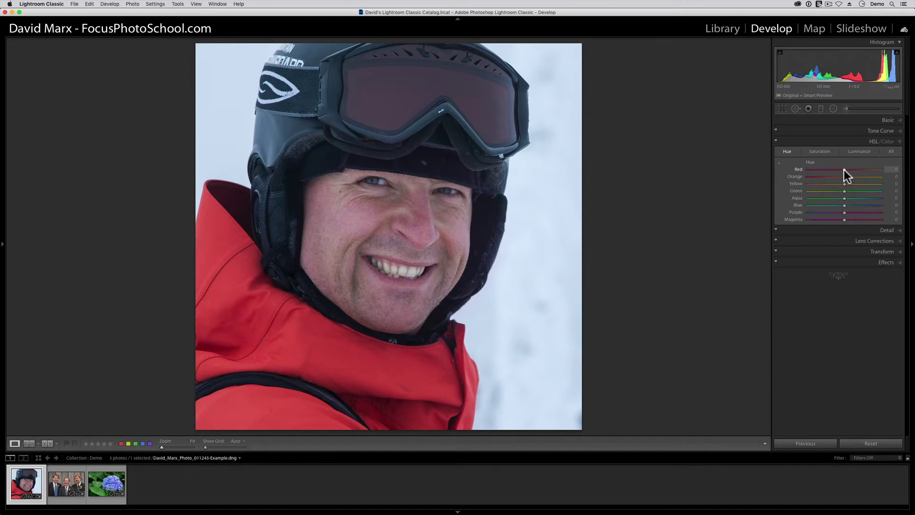
pyautogui.moveTo(845, 170); pyautogui.dragTo(914, 179)
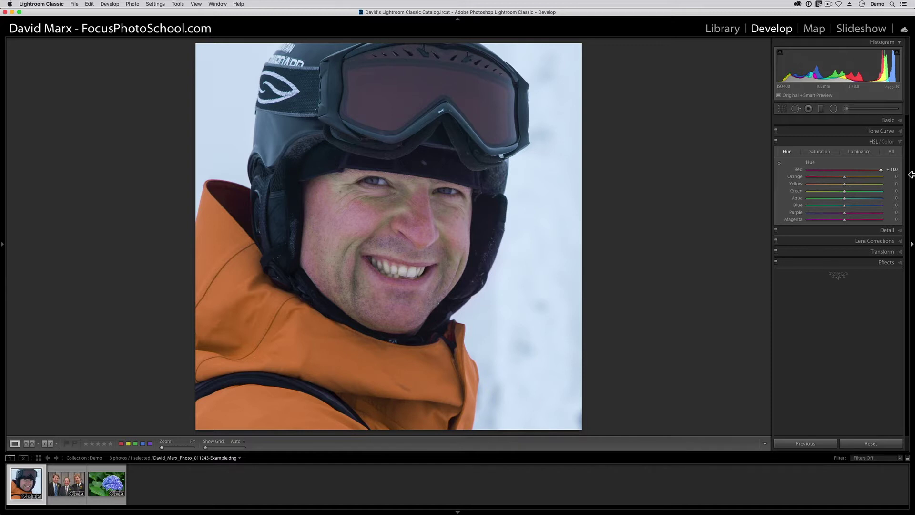
pyautogui.doubleClick(881, 169)
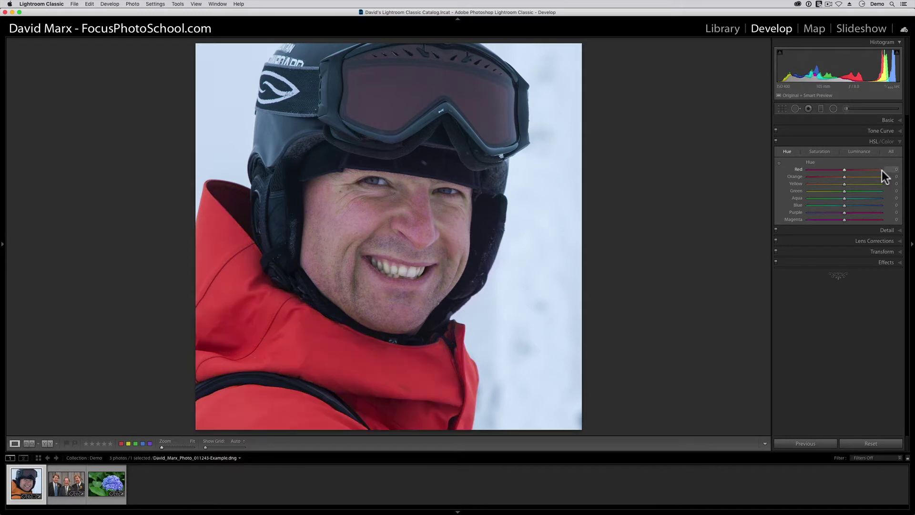
pyautogui.click(899, 142)
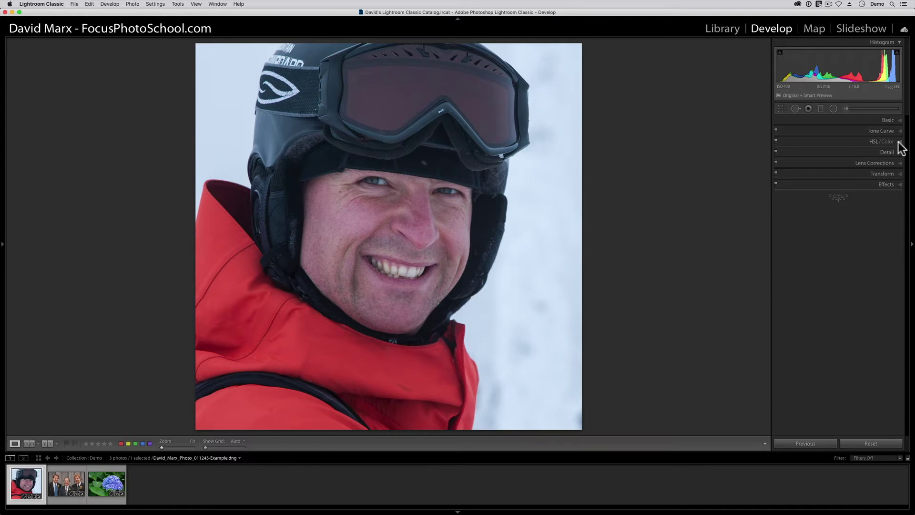
# Step: Draw a radial filter around the skier's face, invert it, and narrow it to an upright oval fitting the face
pyautogui.click(832, 108)
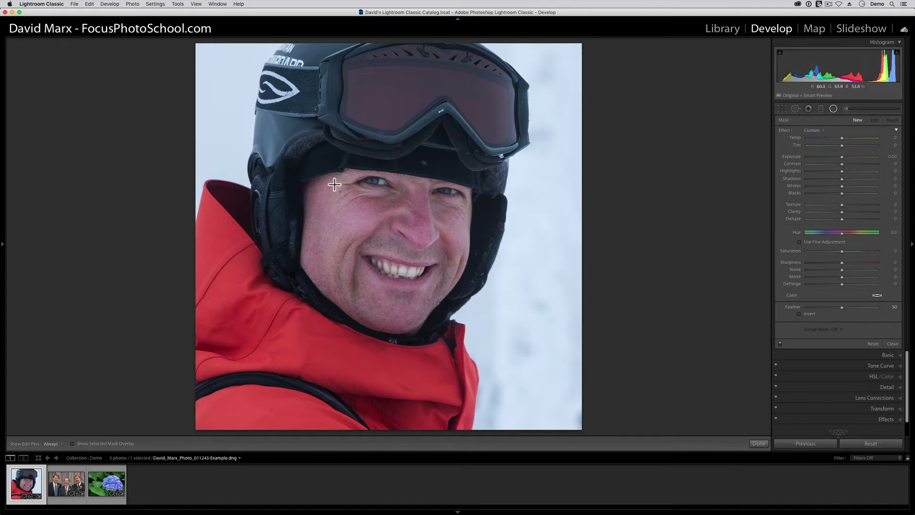
pyautogui.moveTo(334, 172); pyautogui.dragTo(392, 229)
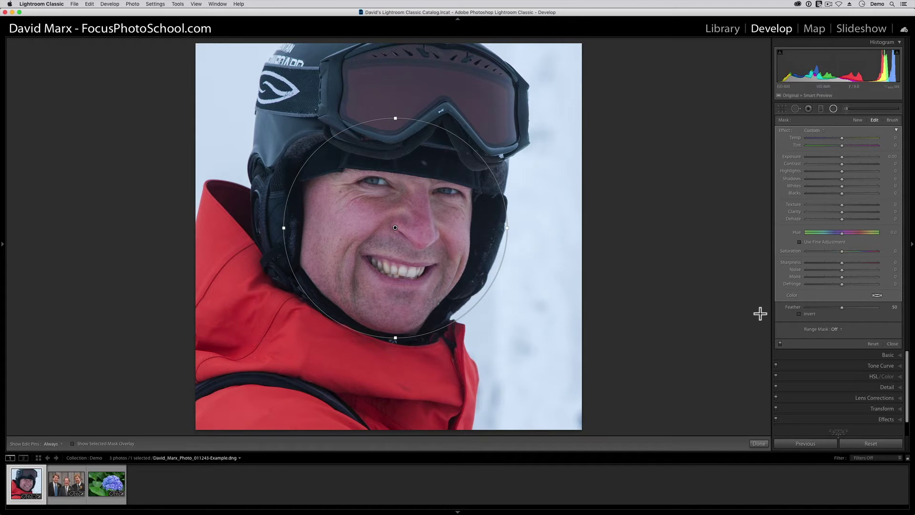
pyautogui.click(799, 314)
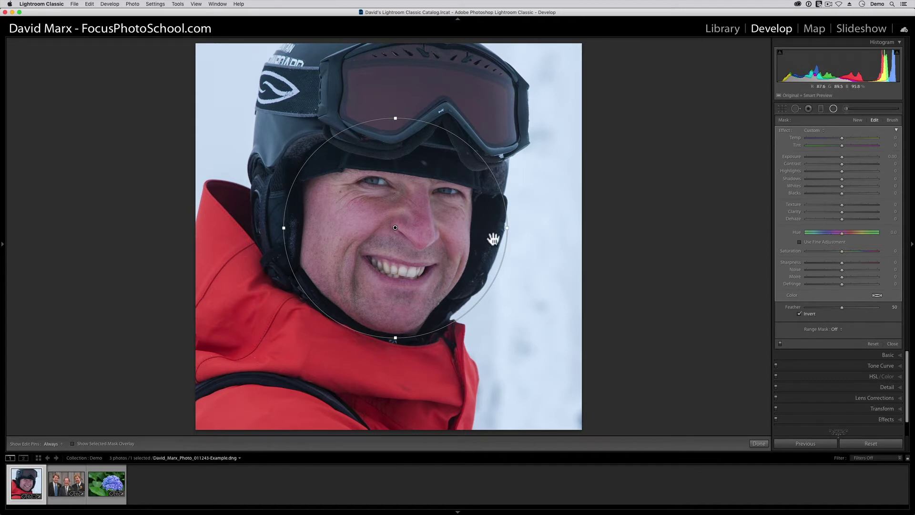
pyautogui.moveTo(507, 228); pyautogui.dragTo(489, 227)
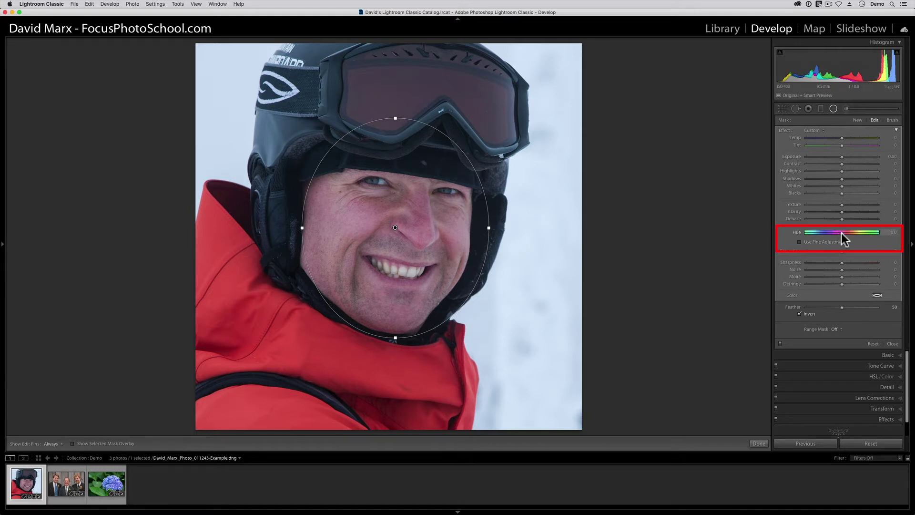
# Step: Try a Hue of 180 on the masked face, reset it, and set it to 13.3 with fine adjustment
pyautogui.moveTo(841, 234); pyautogui.dragTo(899, 253)
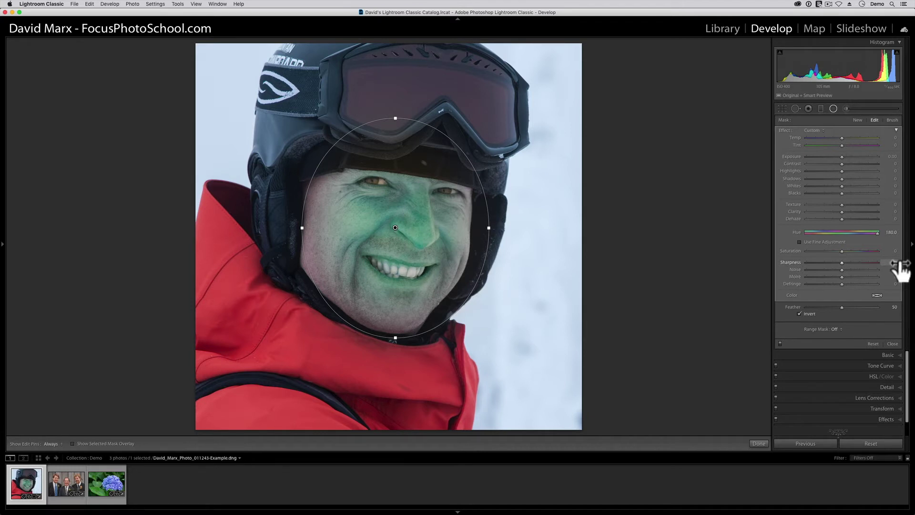
pyautogui.doubleClick(878, 233)
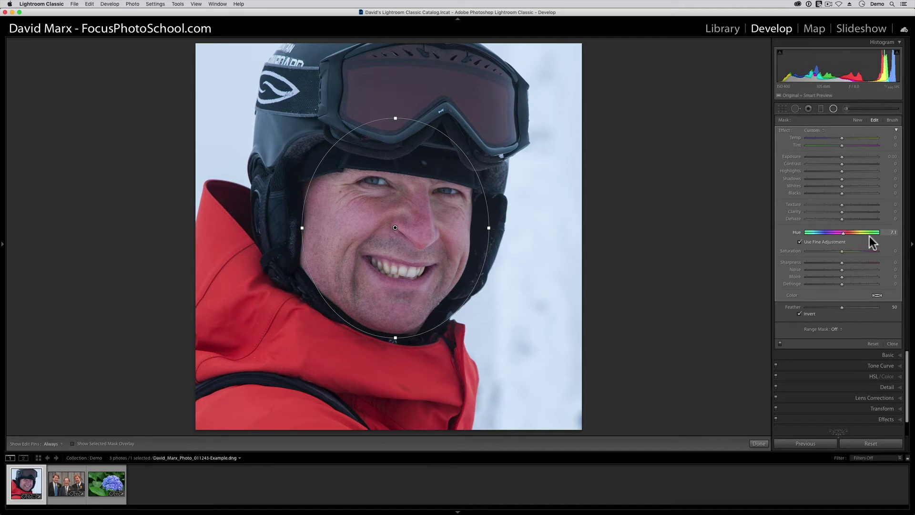
pyautogui.moveTo(869, 236); pyautogui.dragTo(846, 234)
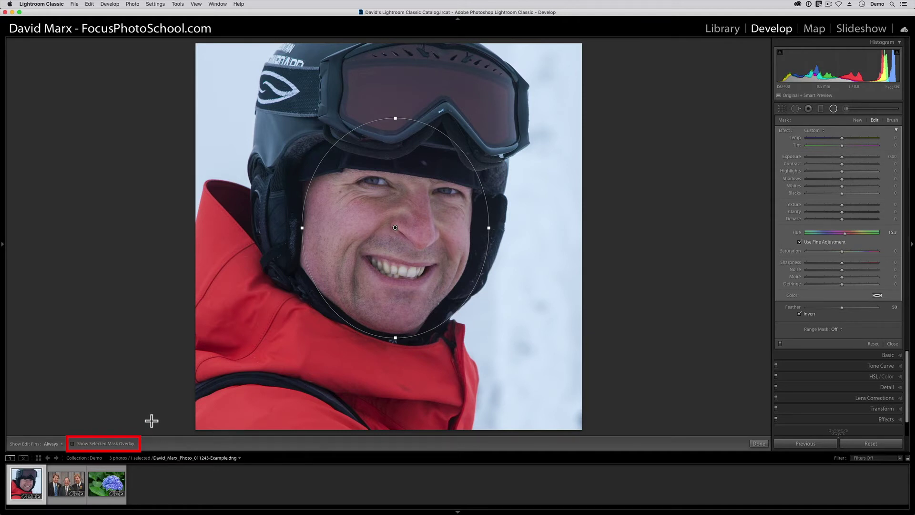
# Step: Use the mask overlay to set the radial filter's Feather to 7, hide the overlay, and close the filter
pyautogui.click(107, 444)
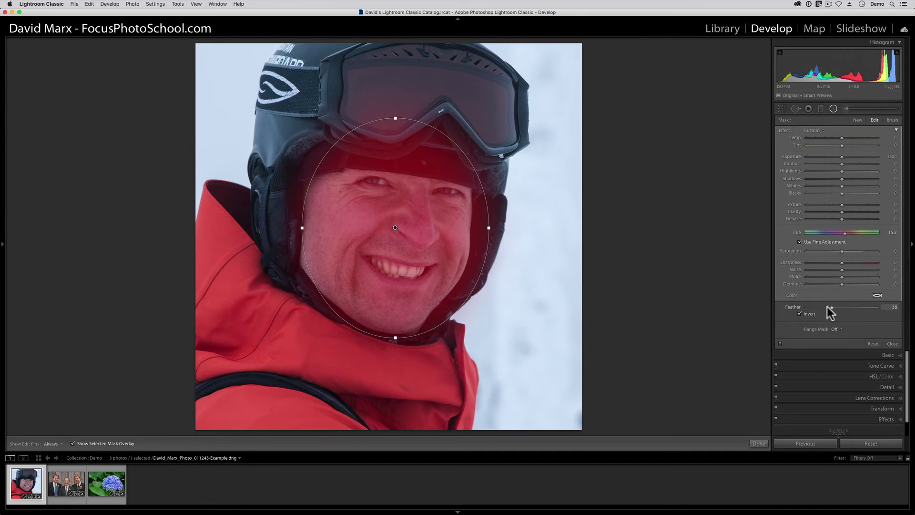
pyautogui.moveTo(816, 308); pyautogui.dragTo(801, 308)
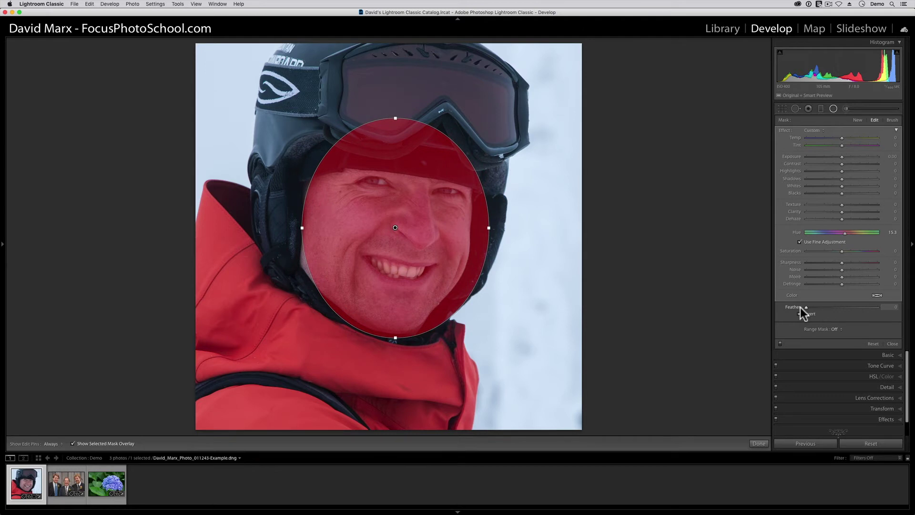
pyautogui.moveTo(819, 305)
pyautogui.mouseDown()
pyautogui.moveTo(882, 302)
pyautogui.moveTo(826, 305)
pyautogui.mouseUp()
pyautogui.press('o')
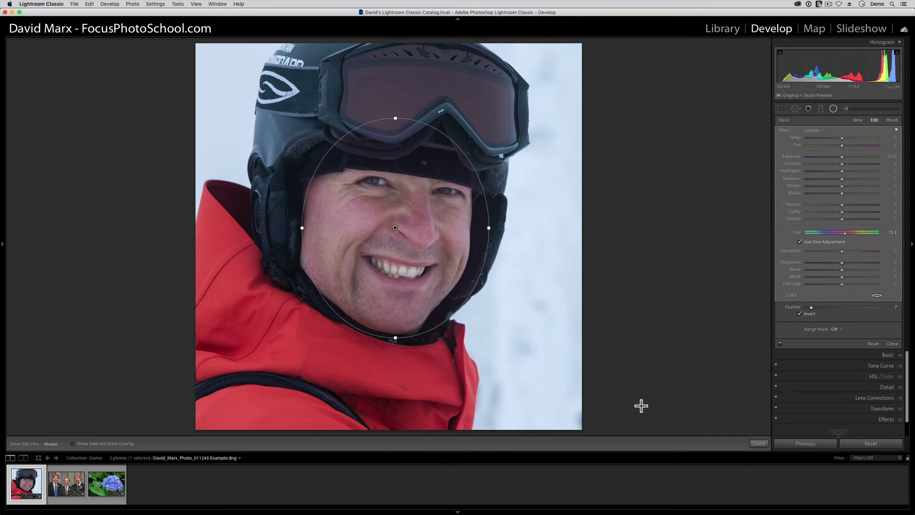
pyautogui.click(892, 344)
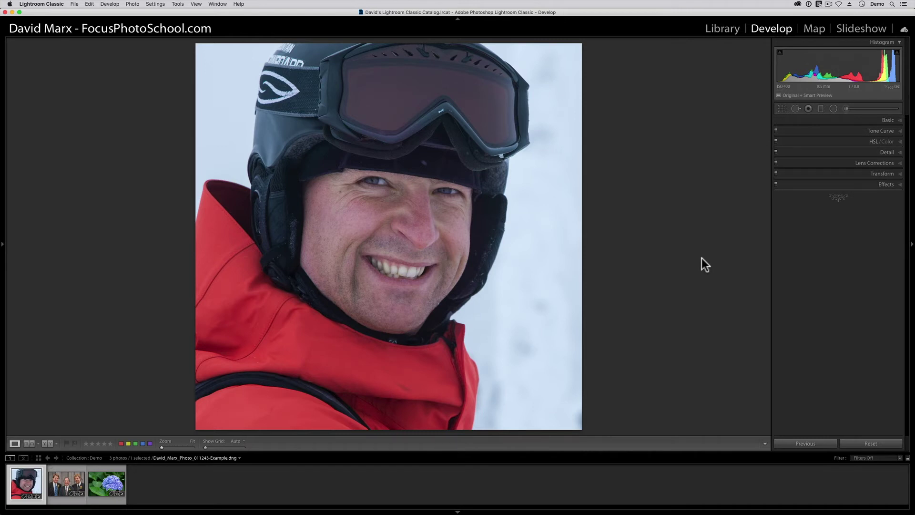
# Step: Compare the portrait's skin tone before and after side by side, including a close-up of the face
pyautogui.press('y')
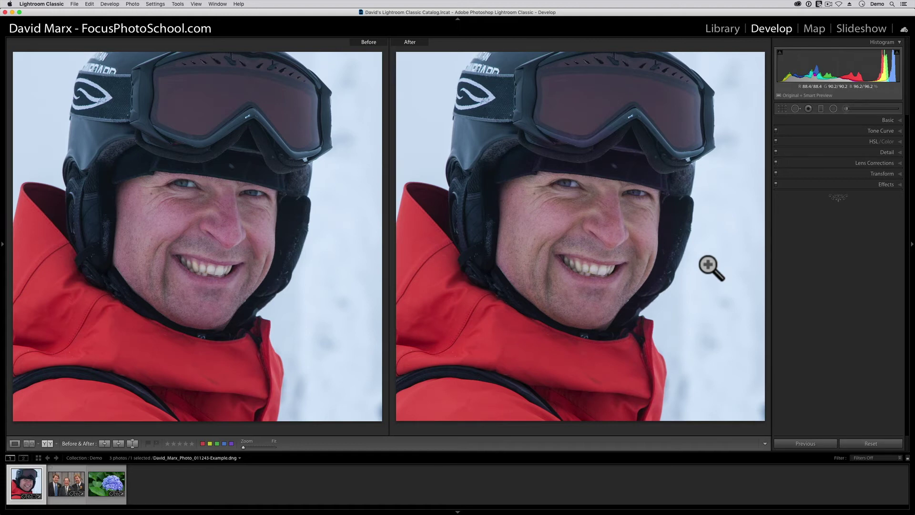
pyautogui.press('Tab')
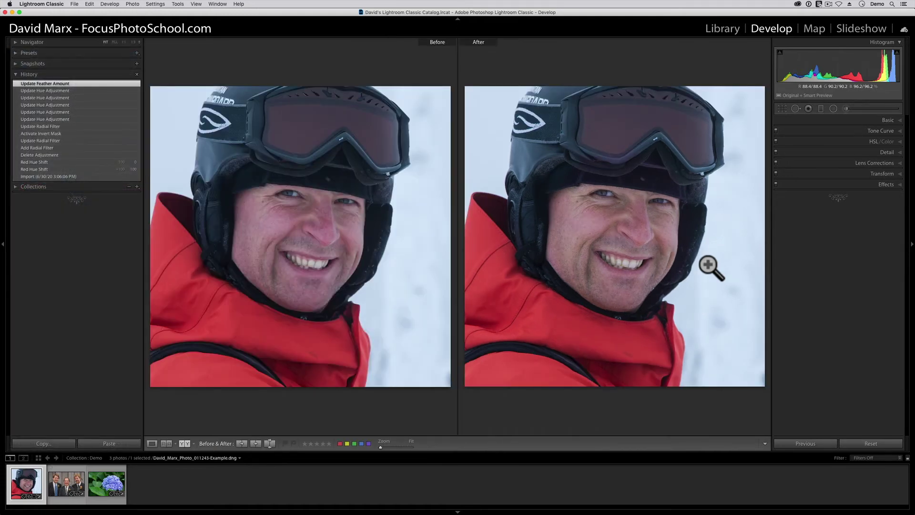
pyautogui.press('Tab')
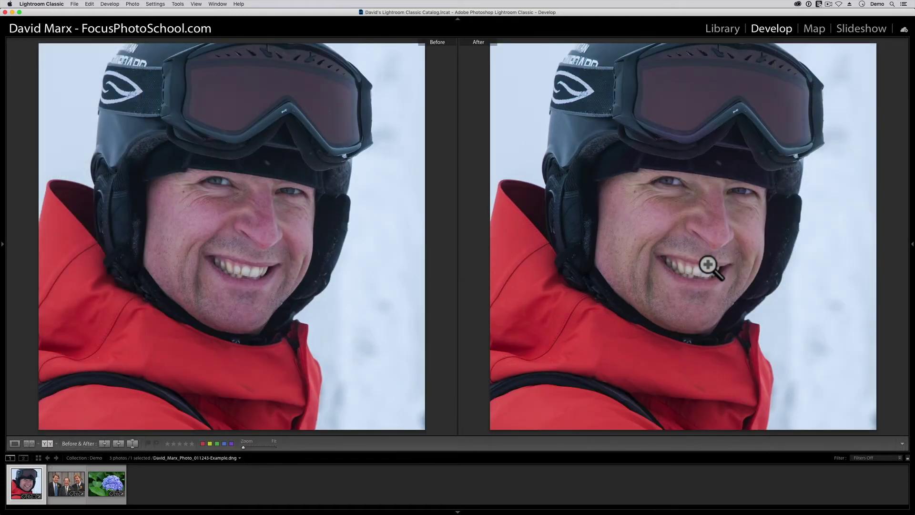
pyautogui.click(700, 234)
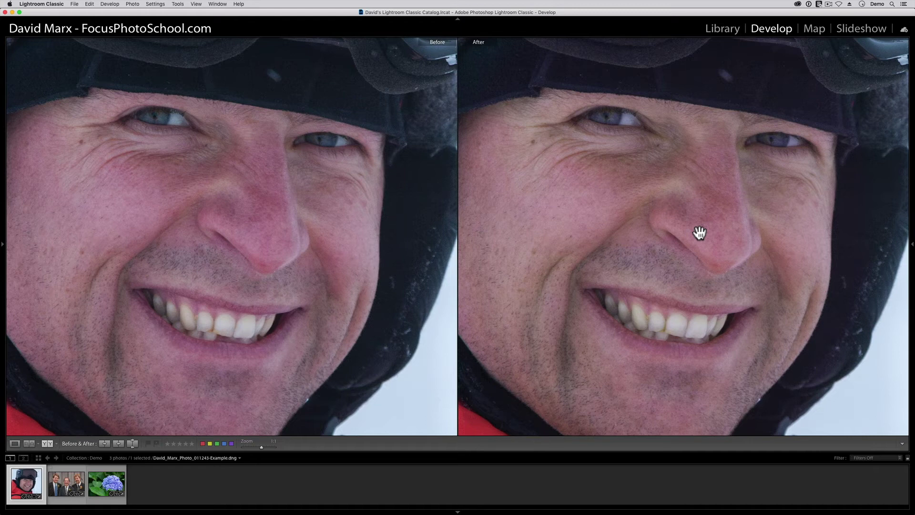
pyautogui.click(671, 213)
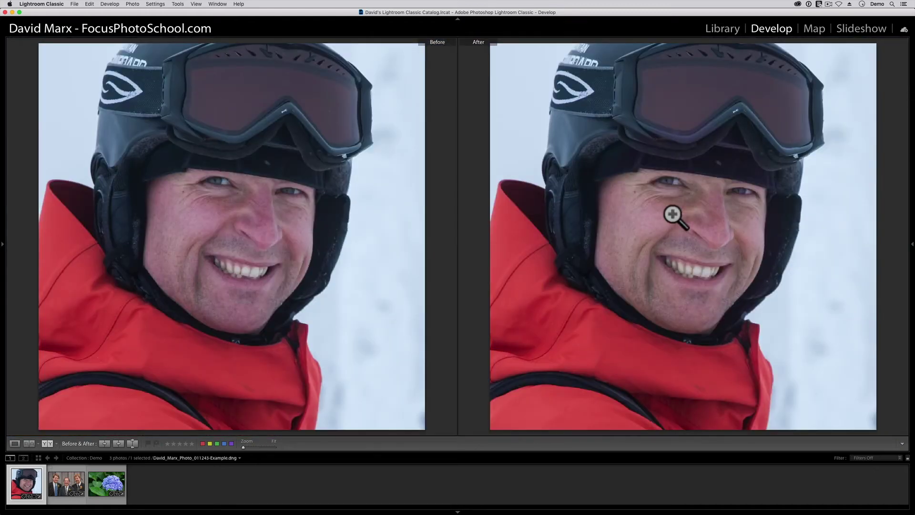
pyautogui.press('y')
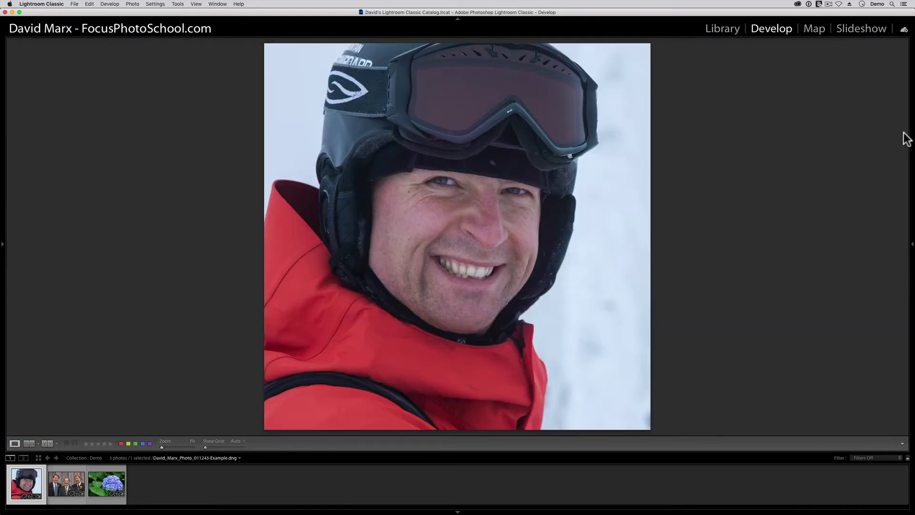
# Step: Open the blue hydrangea photo for editing
pyautogui.moveTo(905, 137)
pyautogui.press('Right')
pyautogui.press('Right')
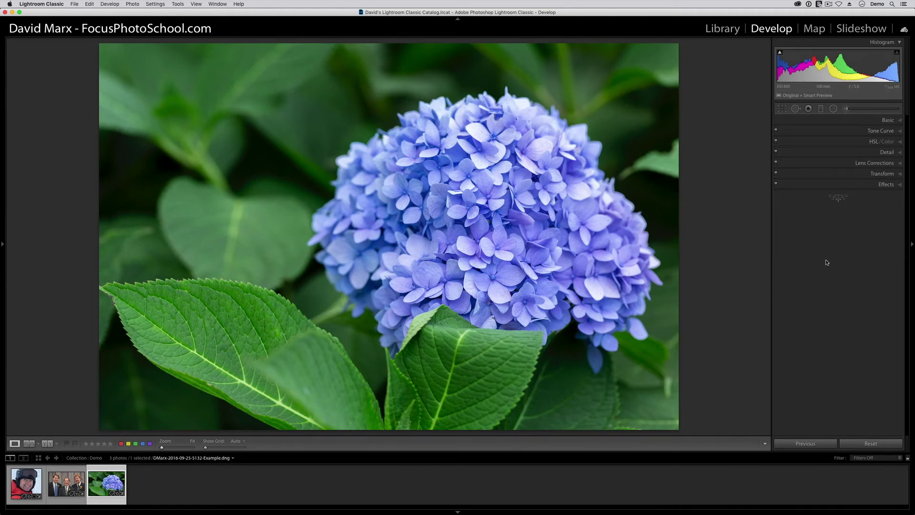
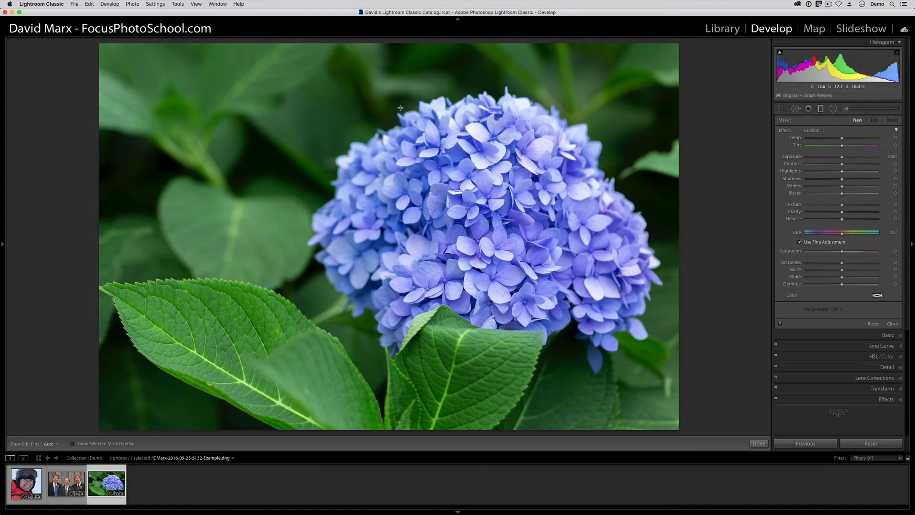
# Step: Draw a graduated filter with Exposure −4.00 near the photo's upper edge, narrow its transition, and move it past the lower edge to cover the whole image
pyautogui.moveTo(839, 156); pyautogui.dragTo(775, 159)
pyautogui.moveTo(399, 77); pyautogui.dragTo(400, 87)
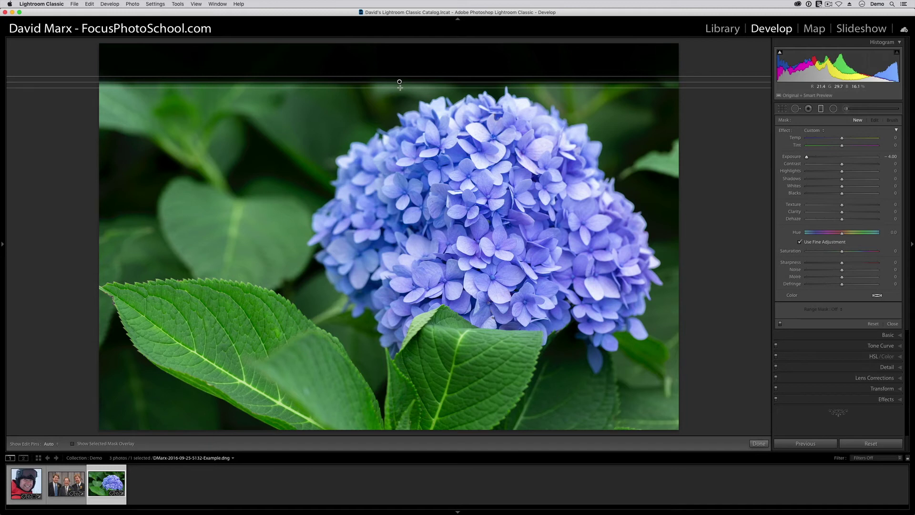
pyautogui.moveTo(400, 87); pyautogui.dragTo(402, 175)
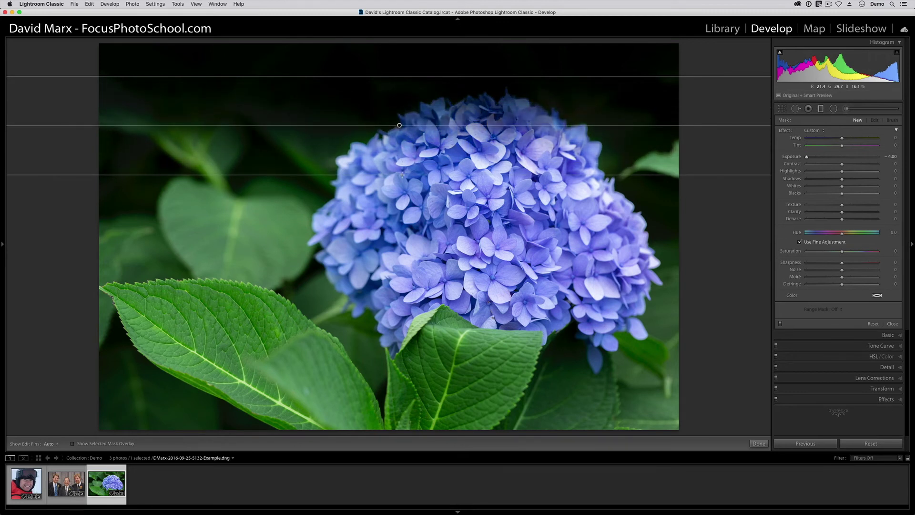
pyautogui.moveTo(402, 175); pyautogui.dragTo(402, 175)
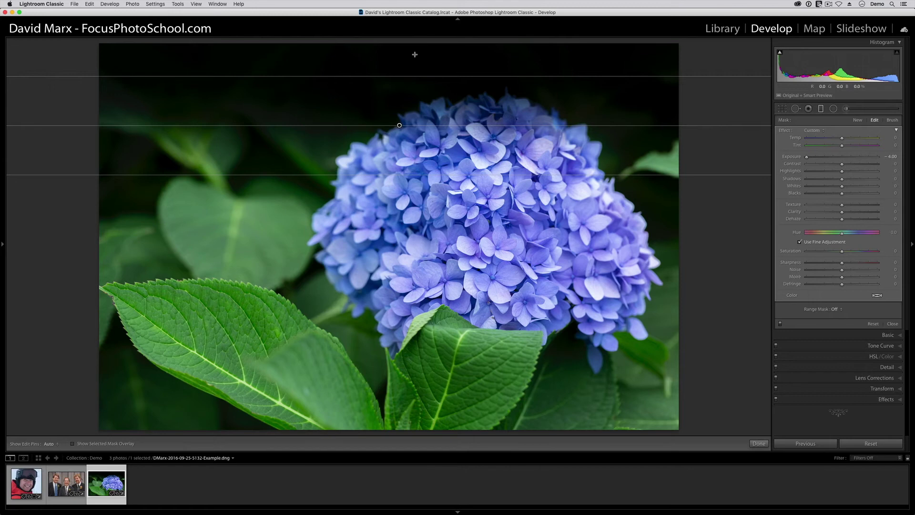
pyautogui.moveTo(411, 176); pyautogui.dragTo(396, 98)
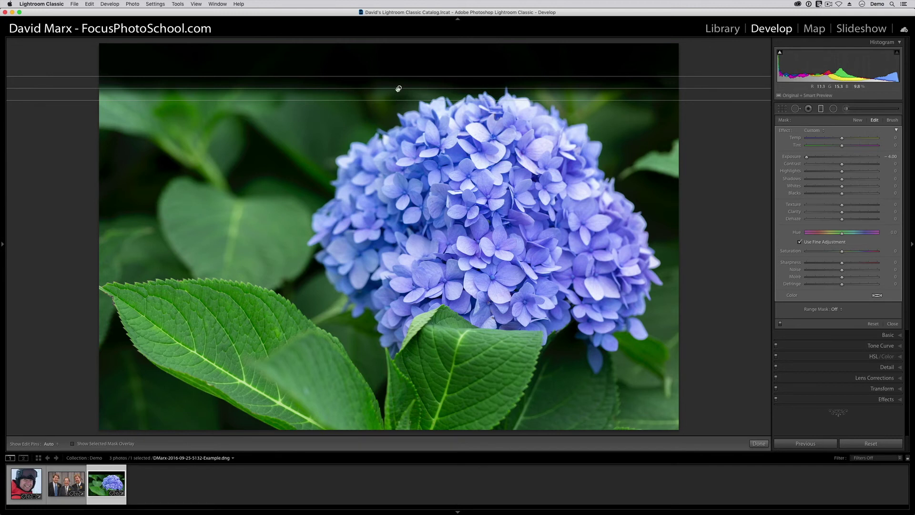
pyautogui.moveTo(399, 89)
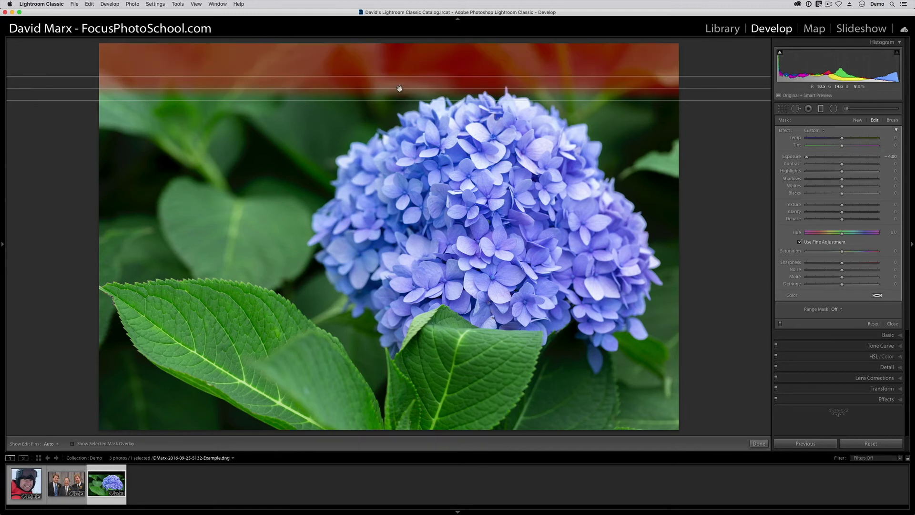
pyautogui.moveTo(399, 88); pyautogui.dragTo(377, 508)
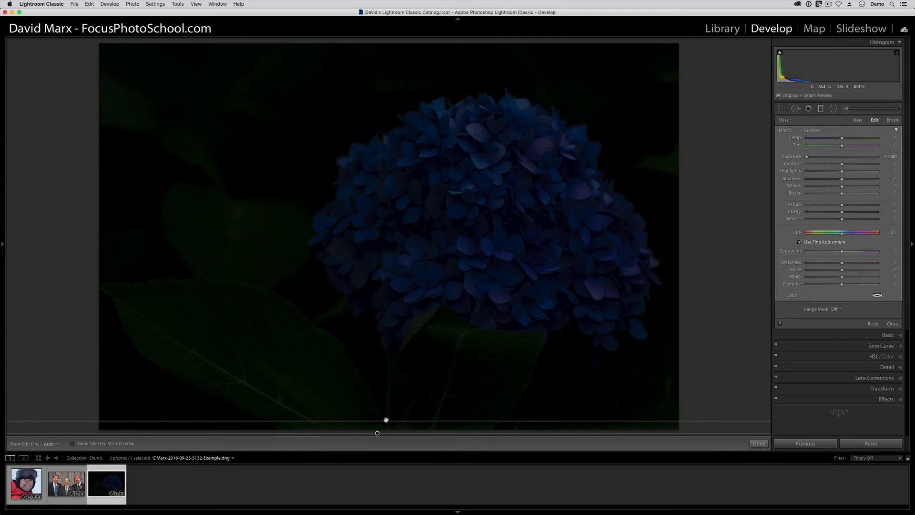
# Step: Reset the graduated filter's Exposure and set its Hue to 122.1 with fine adjustment off
pyautogui.doubleClick(794, 160)
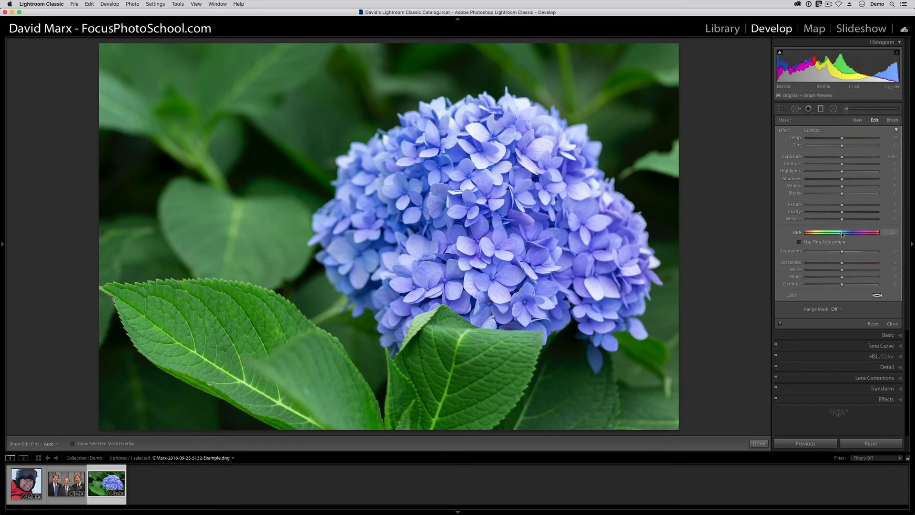
pyautogui.moveTo(842, 234); pyautogui.dragTo(877, 236)
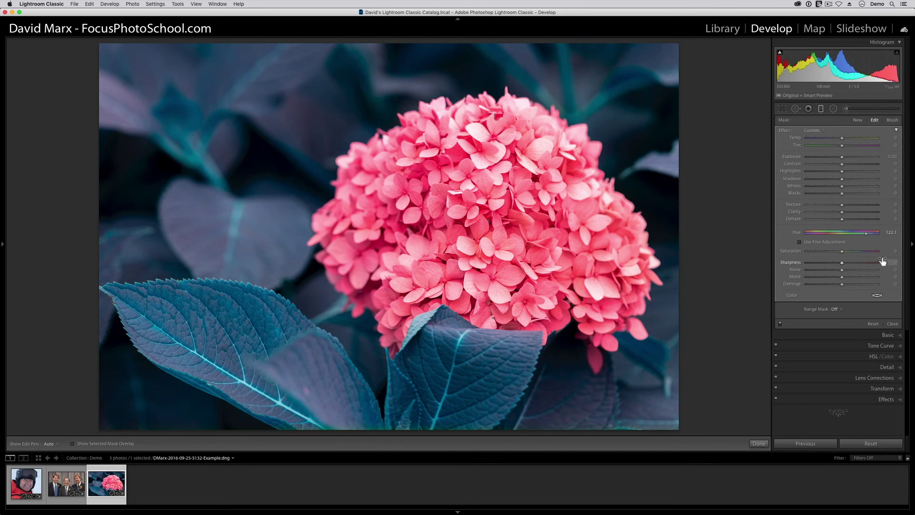
# Step: Add a Color range mask to the filter and sample several areas of petals so the hue shift is limited to the flower
pyautogui.click(842, 309)
pyautogui.click(845, 315)
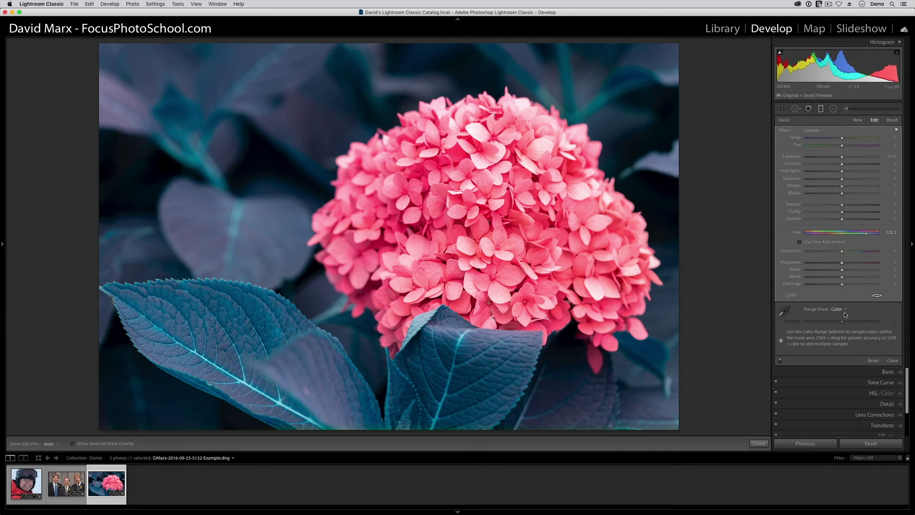
pyautogui.click(784, 311)
pyautogui.moveTo(422, 140); pyautogui.dragTo(544, 177)
pyautogui.keyDown('shift'); pyautogui.click(433, 210); pyautogui.keyUp('shift')
pyautogui.keyDown('shift'); pyautogui.click(579, 220); pyautogui.keyUp('shift')
pyautogui.keyDown('shift'); pyautogui.click(392, 266); pyautogui.keyUp('shift')
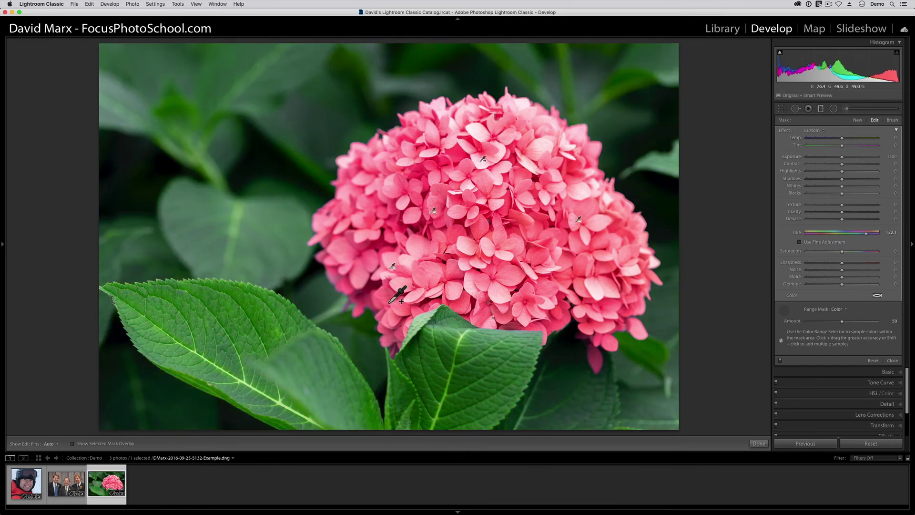
pyautogui.keyDown('shift'); pyautogui.click(594, 289); pyautogui.keyUp('shift')
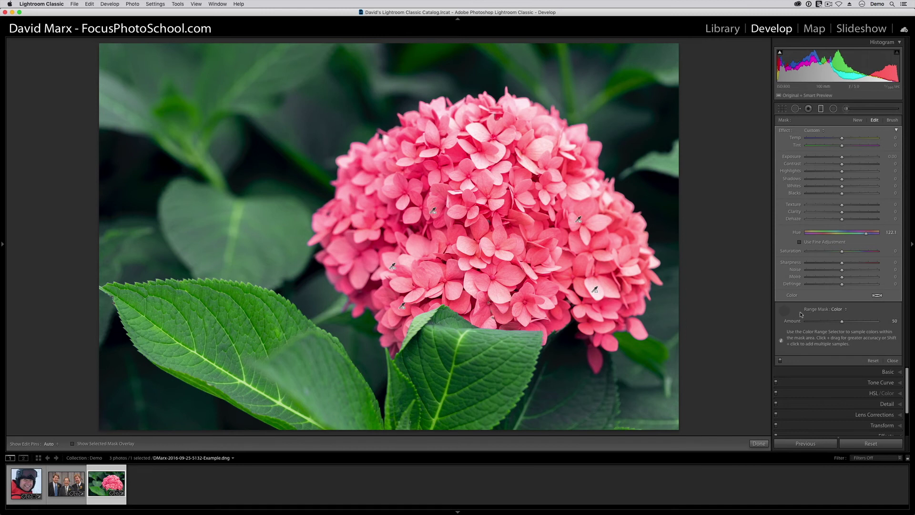
pyautogui.click(786, 311)
# Step: Preview the range mask in black and white and lower its Amount to 0
pyautogui.keyDown('alt'); pyautogui.click(842, 323); pyautogui.keyUp('alt')
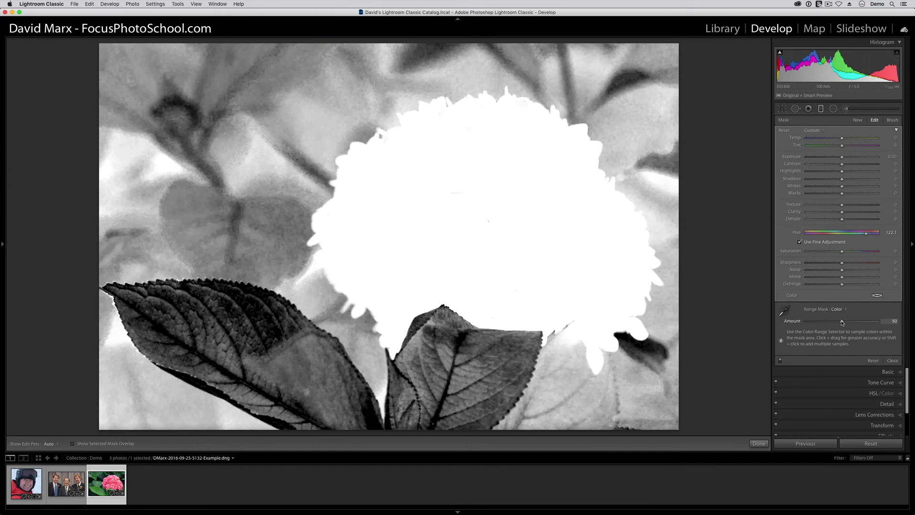
pyautogui.moveTo(837, 323); pyautogui.dragTo(806, 323)
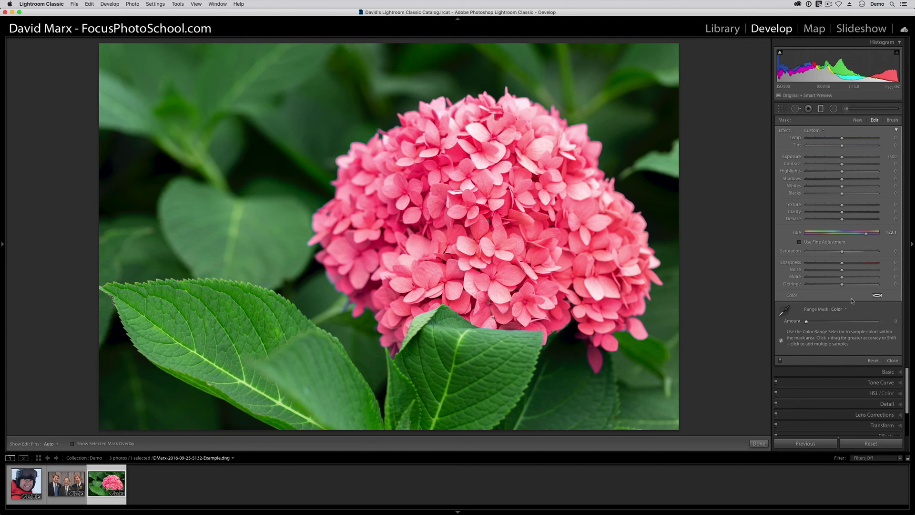
# Step: Set the filter's Highlights to −15, Texture to 10, Clarity to 10 and Saturation to −10
pyautogui.click(890, 171)
pyautogui.write('-15')
pyautogui.press('Return')
pyautogui.moveTo(842, 204); pyautogui.dragTo(846, 204)
pyautogui.moveTo(841, 212); pyautogui.dragTo(846, 212)
pyautogui.moveTo(841, 251); pyautogui.dragTo(839, 253)
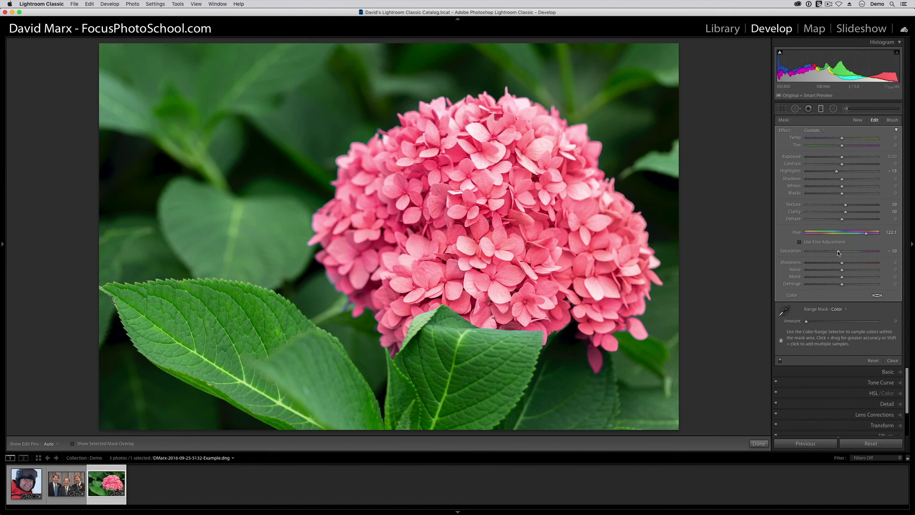
# Step: Compare the hydrangea before and after side by side in an enlarged view with the surrounding panels hidden
pyautogui.press('y')
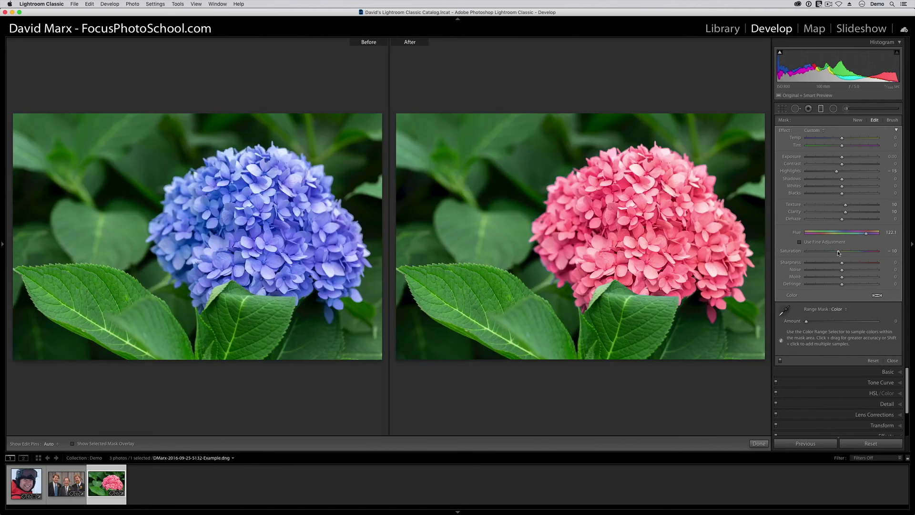
pyautogui.hotkey('shift', 'Tab')
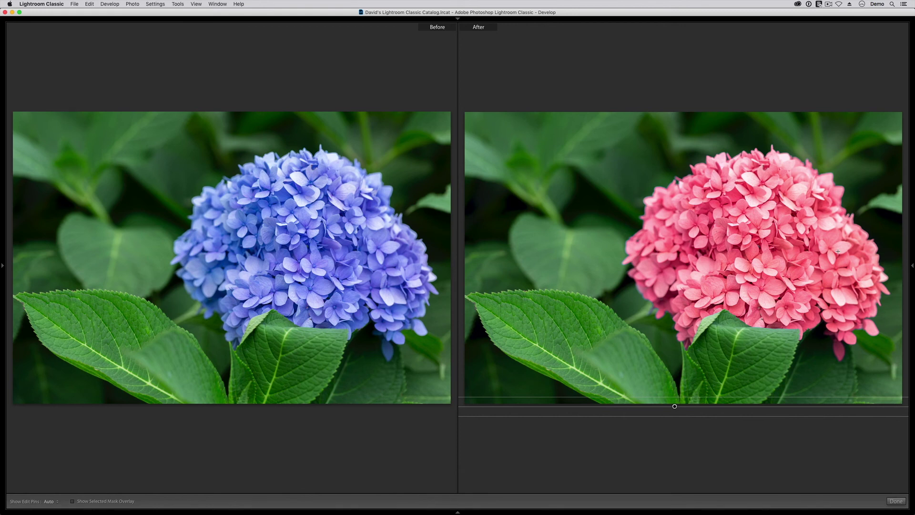
pyautogui.press('y')
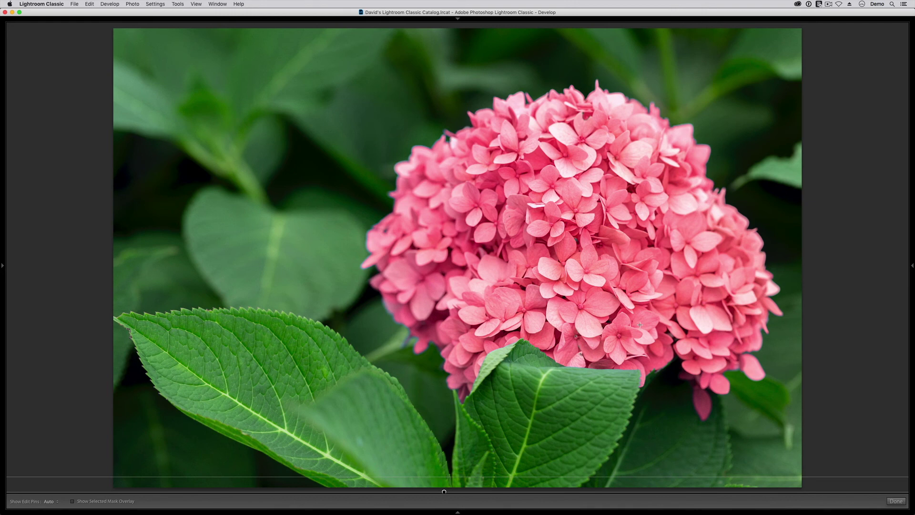
# Step: Examine the recolored petal and leaf edges in close-up, and compare the whole photo with its unedited version
pyautogui.press('super+equal')
pyautogui.press('super+equal')
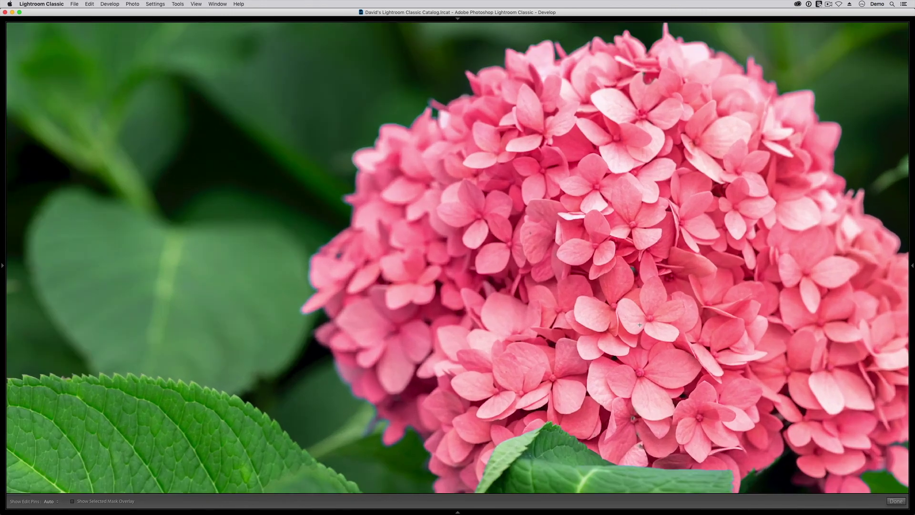
pyautogui.moveTo(665, 346); pyautogui.dragTo(581, 40)
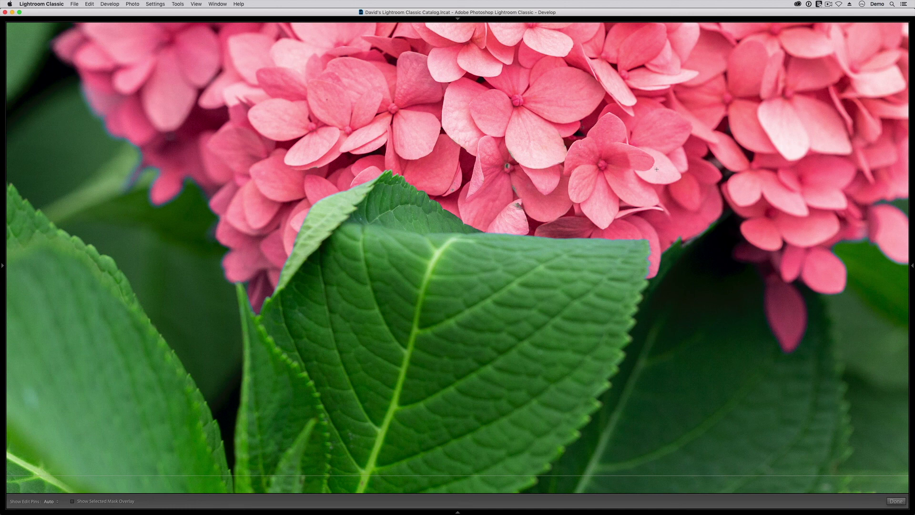
pyautogui.press('super+minus')
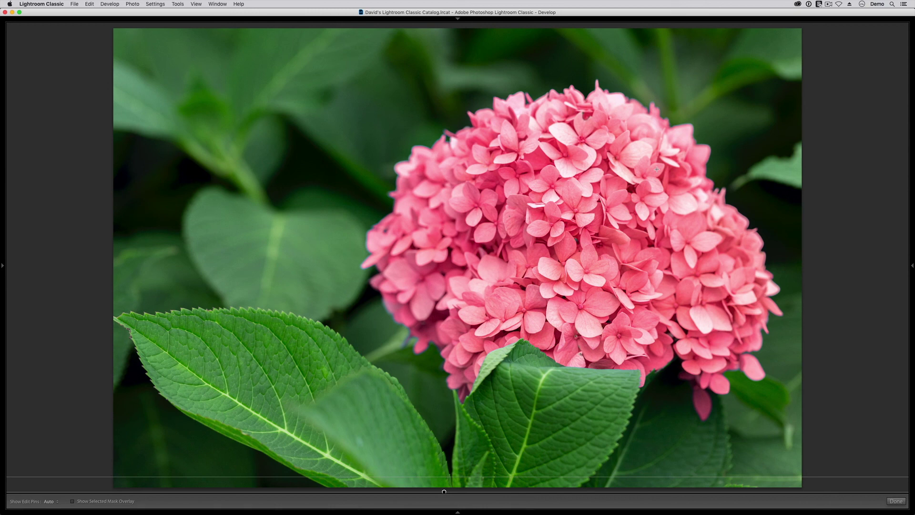
pyautogui.press('\\')
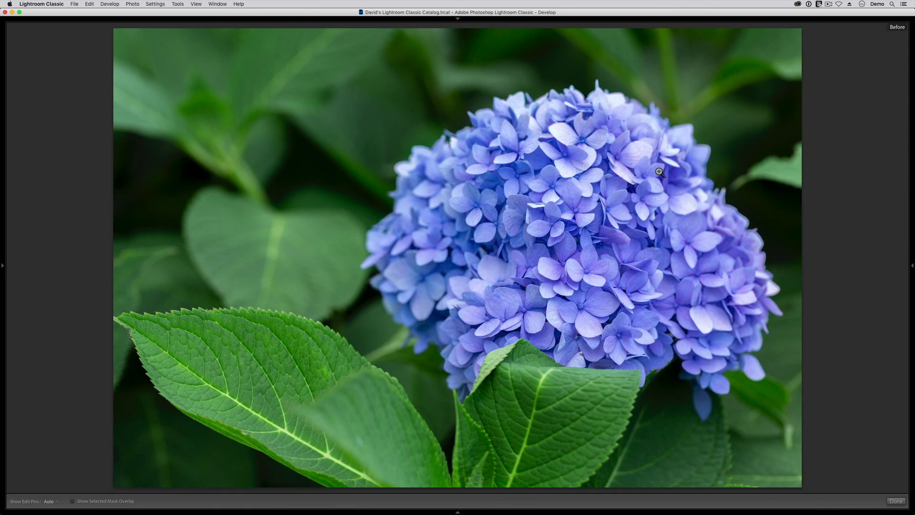
pyautogui.press('\\')
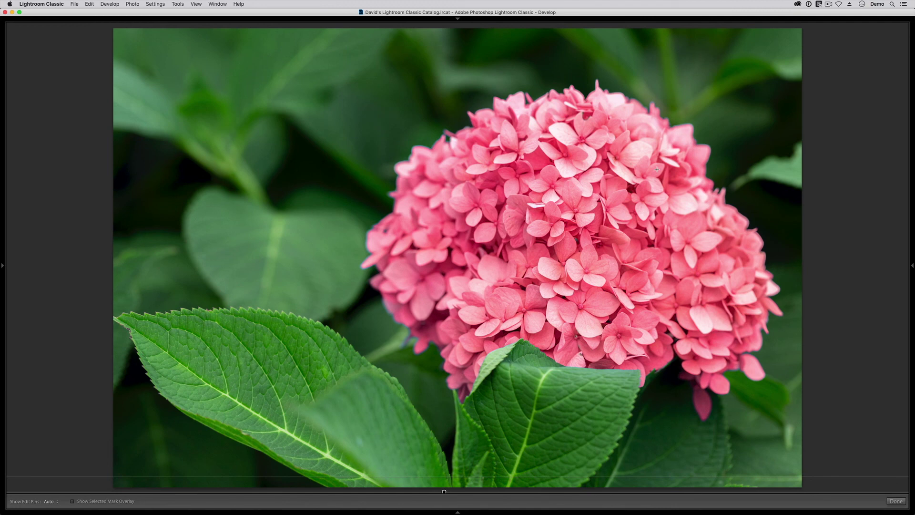